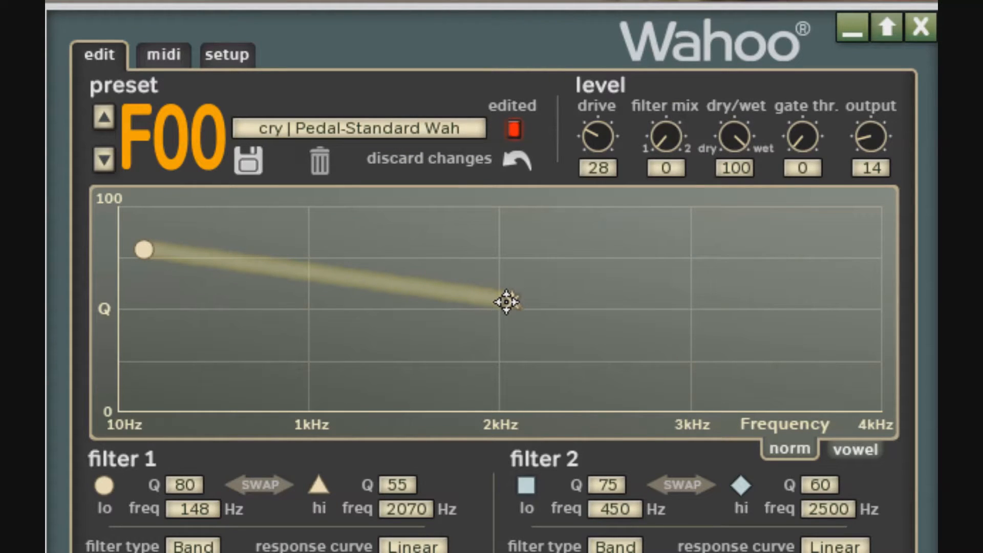
Move filter 1's lo point to 248 Hz and hi point to 1270 Hz, both at Q 93, and set its filter type to Low.
drag(511, 301, 387, 272)
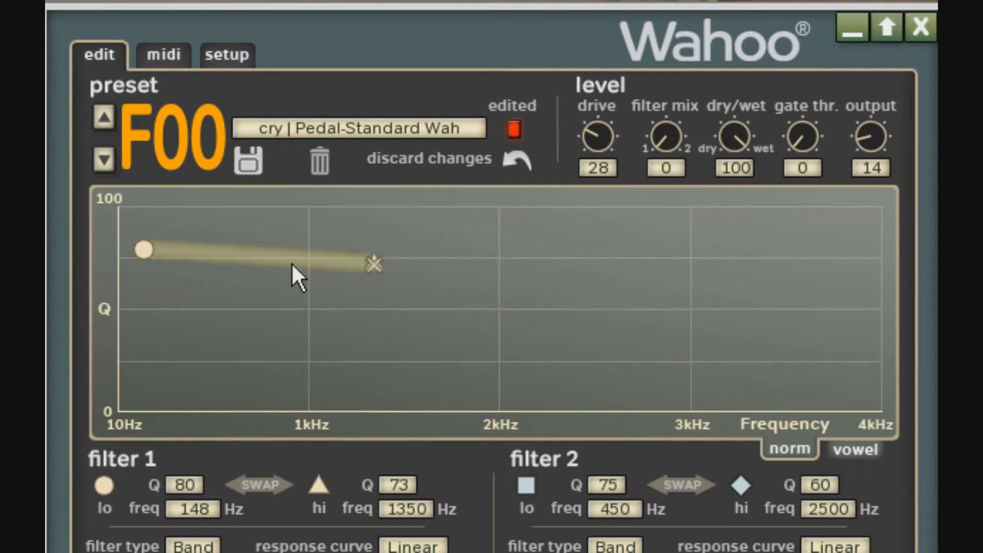
drag(144, 249, 169, 242)
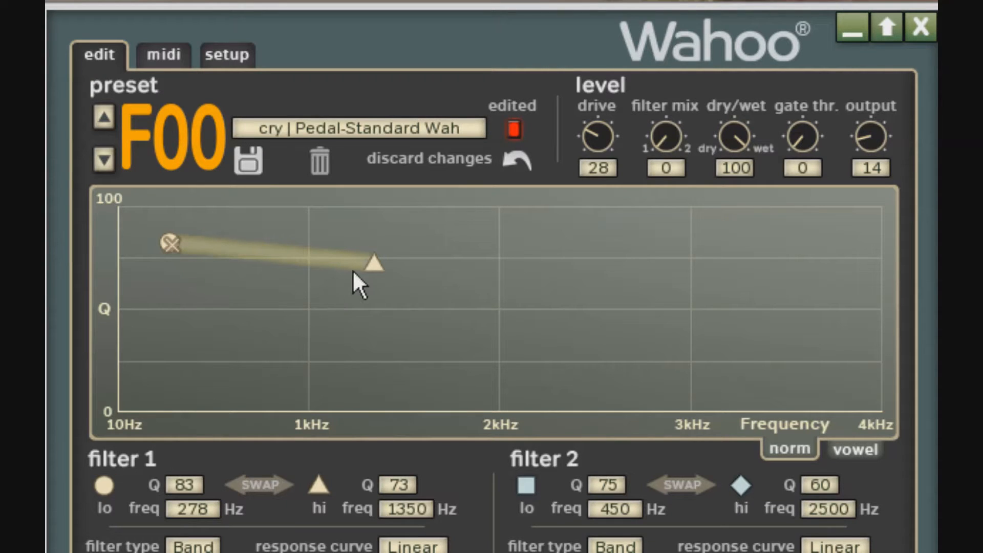
drag(378, 266, 370, 214)
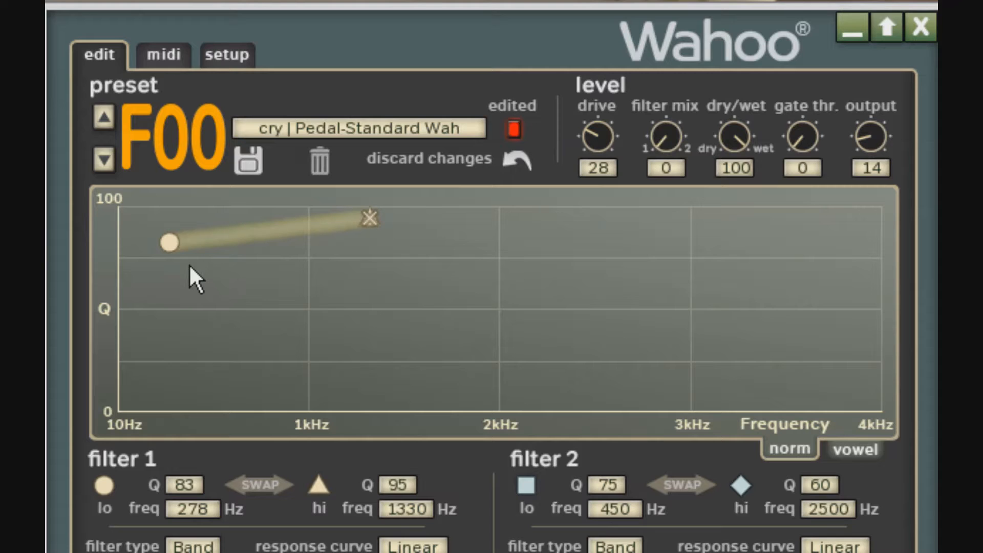
drag(170, 242, 170, 220)
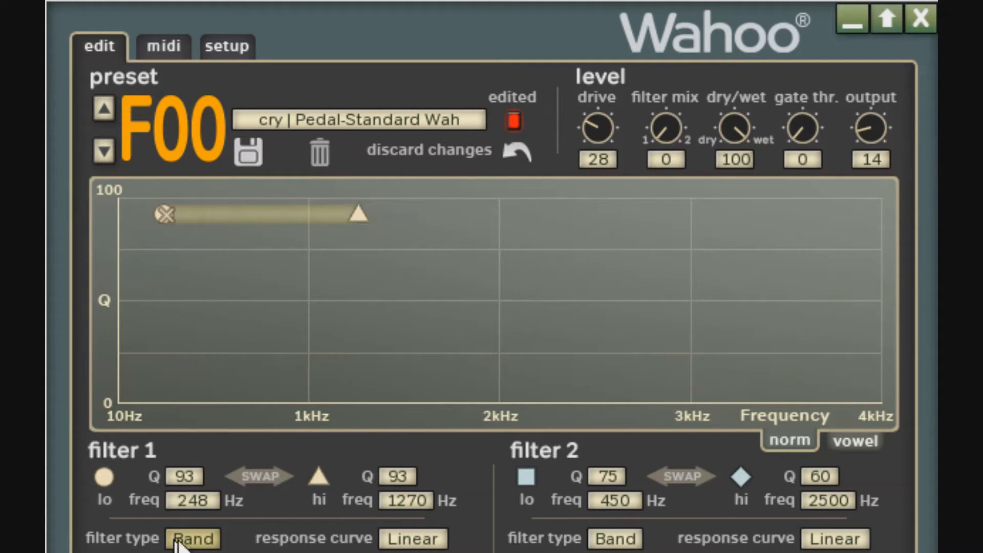
click(205, 547)
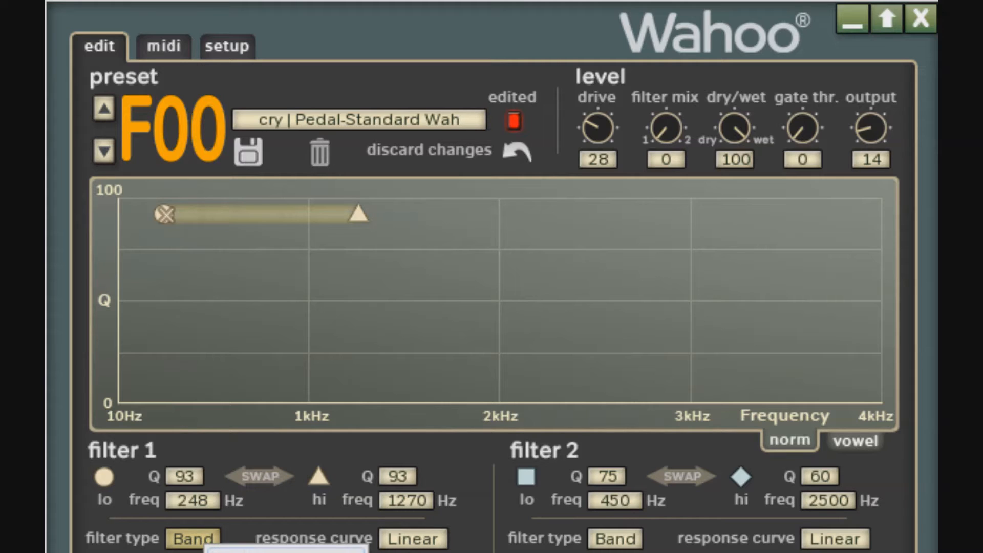
click(231, 552)
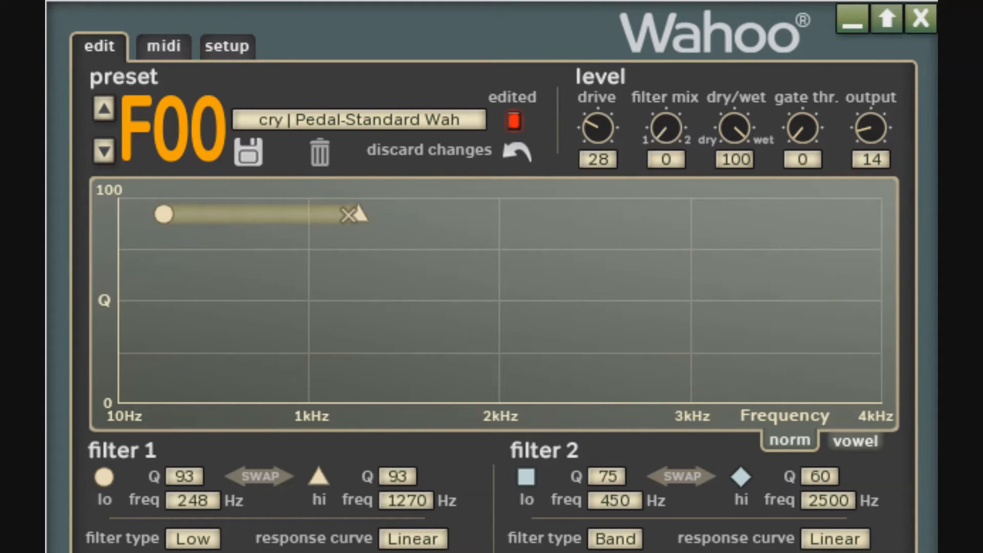
Raise the filter mix to 58 and move filter 2's lo point to 600 Hz at Q 69 and hi point to 2120 Hz at Q 74.
drag(666, 129, 666, 108)
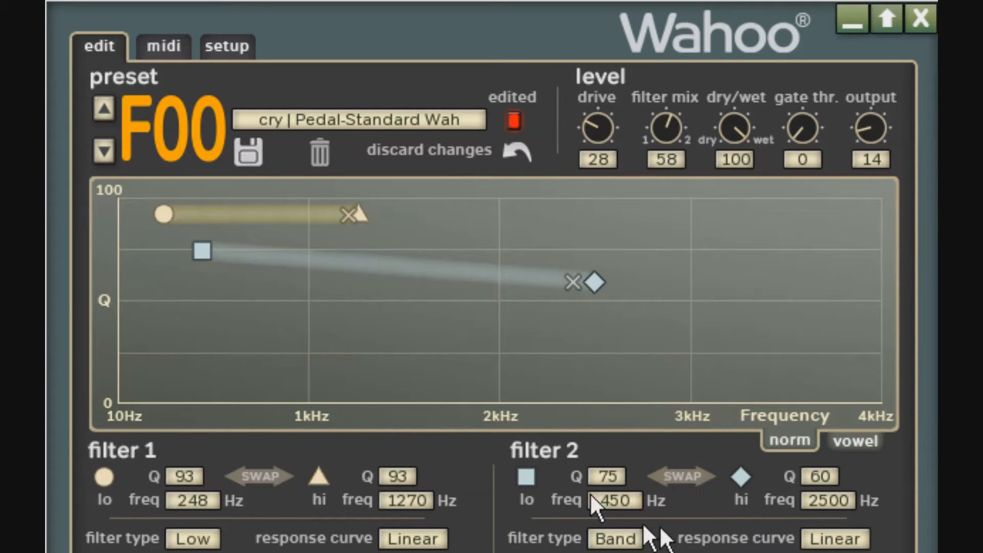
drag(207, 251, 230, 261)
drag(623, 293, 521, 251)
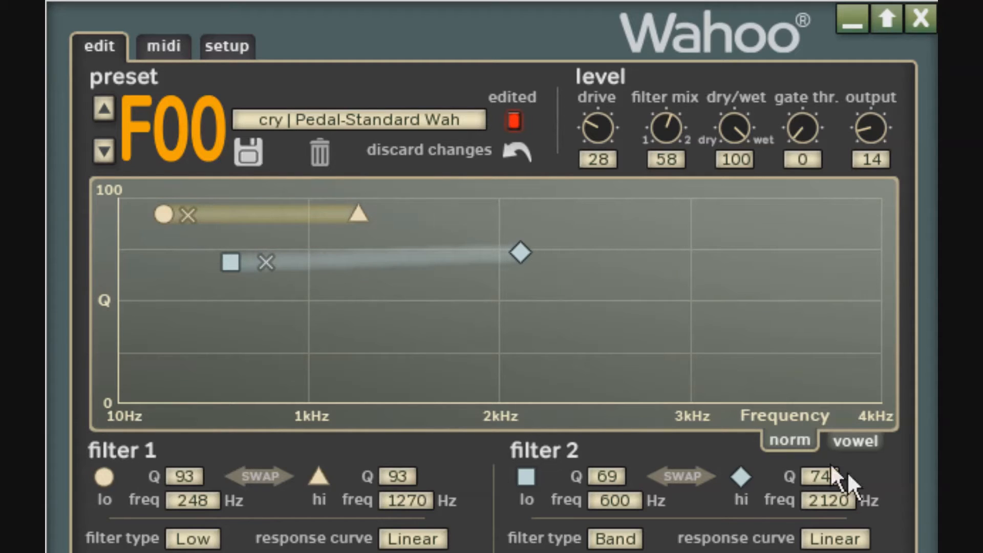
On the vowel map, place the lo point on ah and the hi point on ee, and swap the filters' lo settings and back.
click(861, 444)
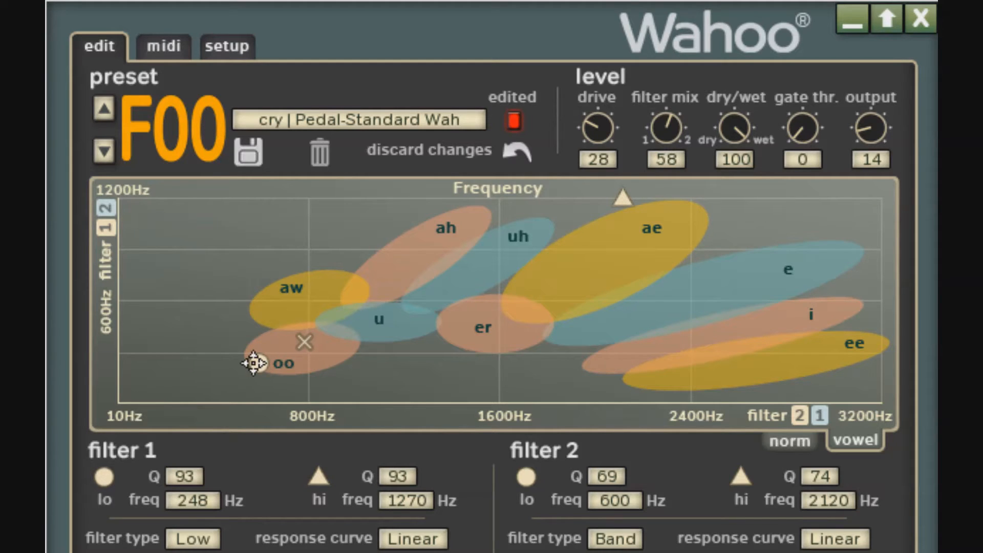
mouse_move(259, 363)
mouse_down()
mouse_move(314, 330)
mouse_move(299, 295)
mouse_up()
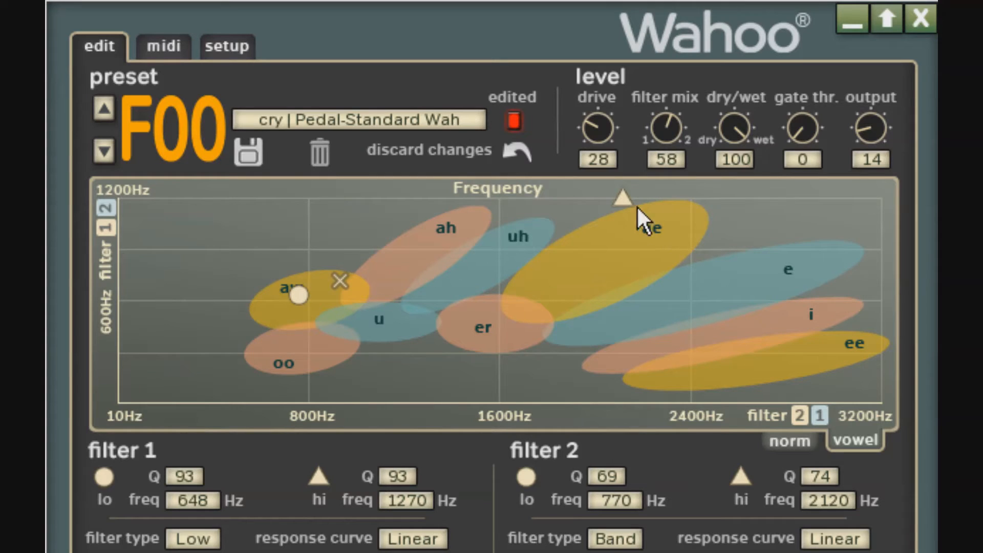
mouse_move(634, 201)
mouse_down()
mouse_move(844, 324)
mouse_move(820, 351)
mouse_up()
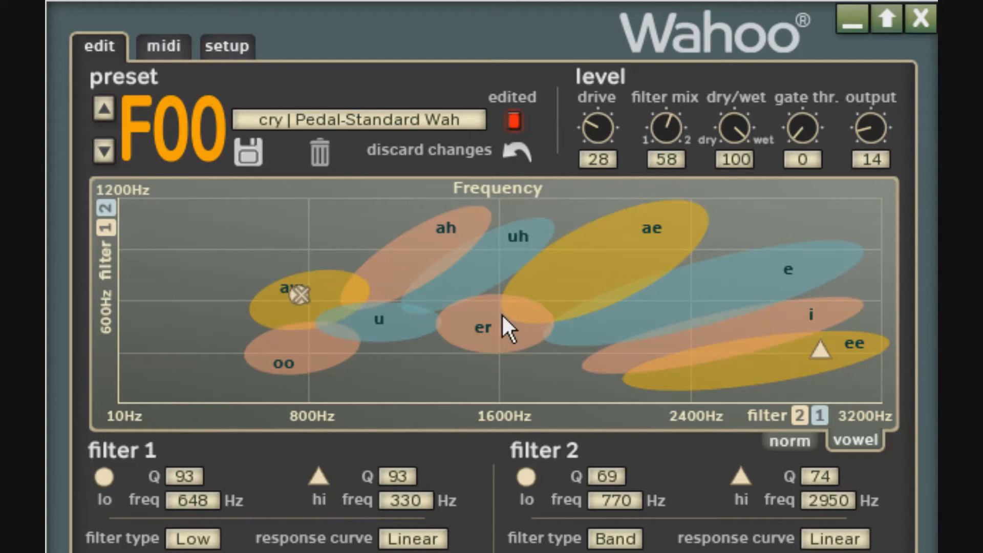
mouse_move(300, 295)
mouse_down()
mouse_move(375, 295)
mouse_move(464, 254)
mouse_move(463, 223)
mouse_up()
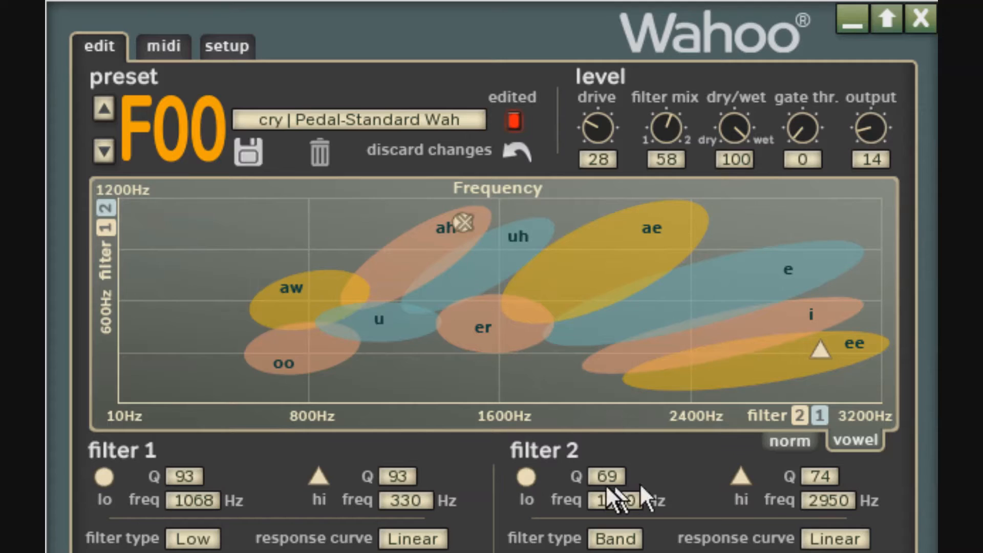
click(525, 482)
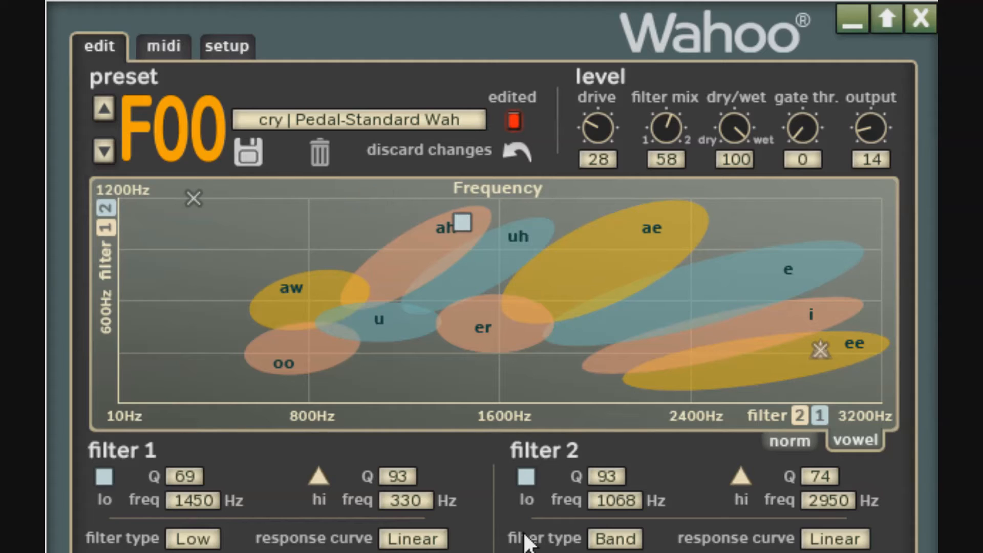
click(528, 480)
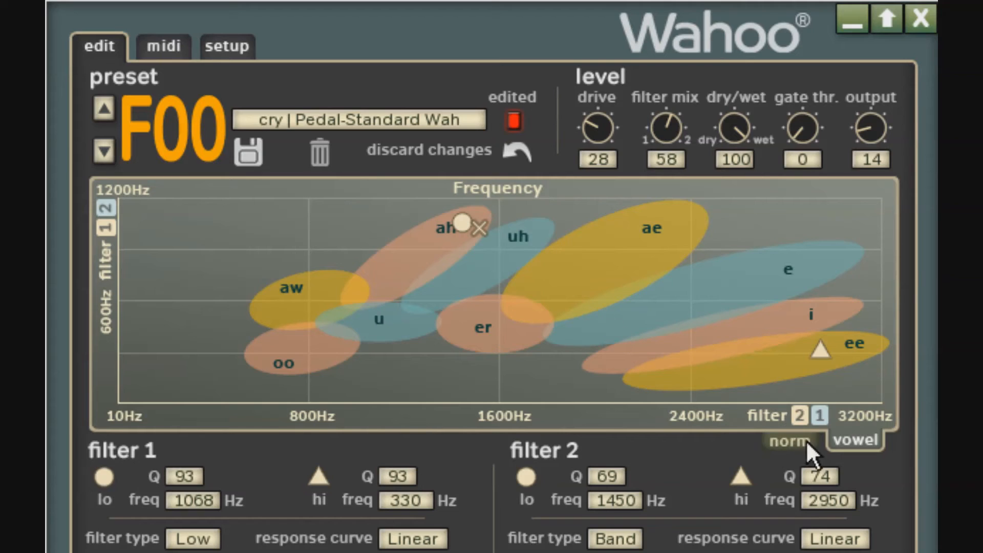
Set the filter mix to 0 and, on the normal graph, filter 1's lo point to 2058 Hz, Q 78 and hi point to 540 Hz, Q 86.
click(786, 444)
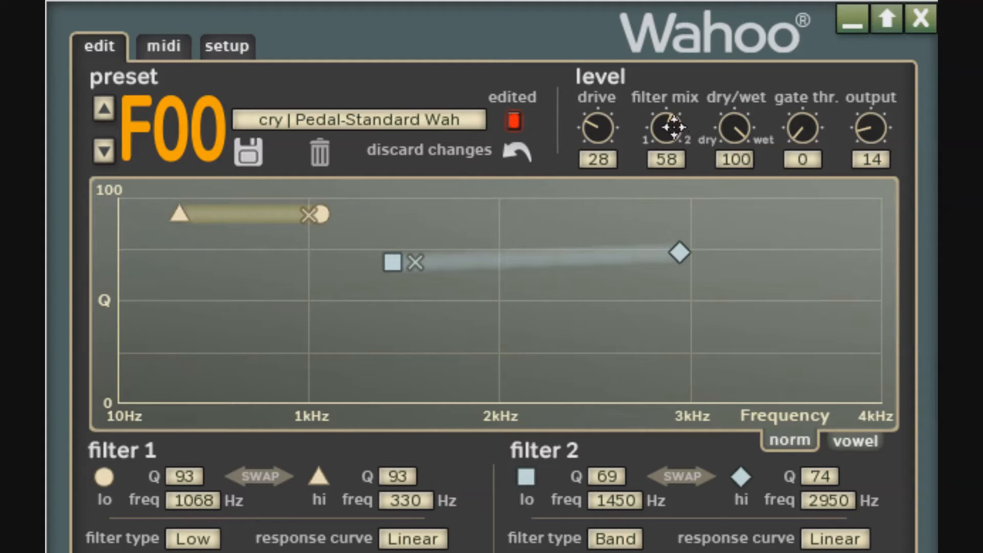
drag(666, 128, 667, 187)
mouse_move(321, 214)
mouse_down()
mouse_move(425, 217)
mouse_move(508, 278)
mouse_up()
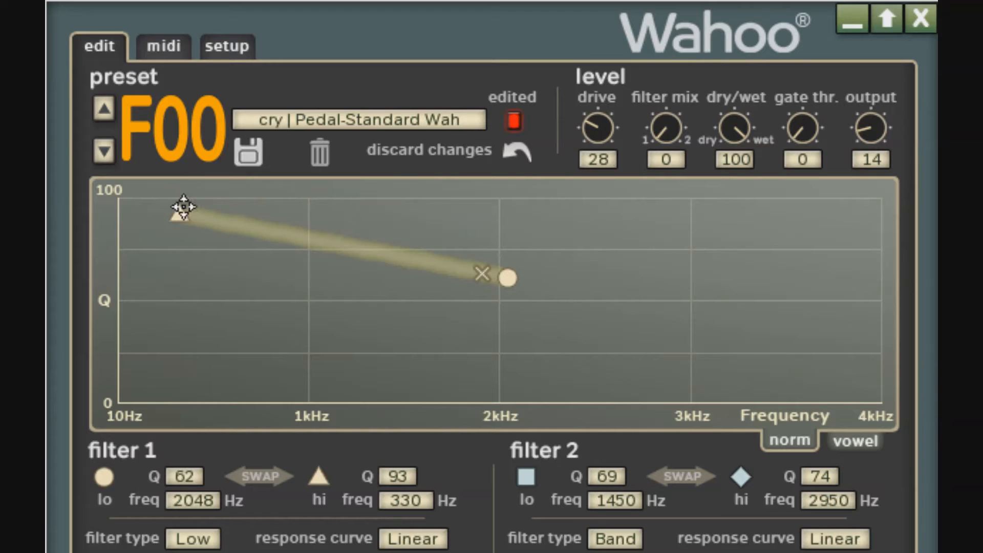
drag(178, 213, 244, 229)
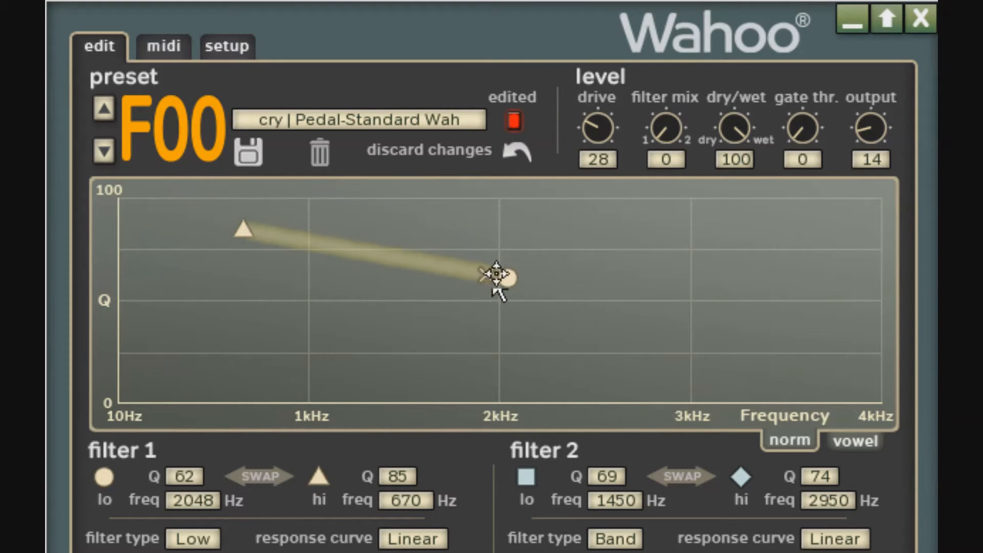
drag(507, 278, 535, 288)
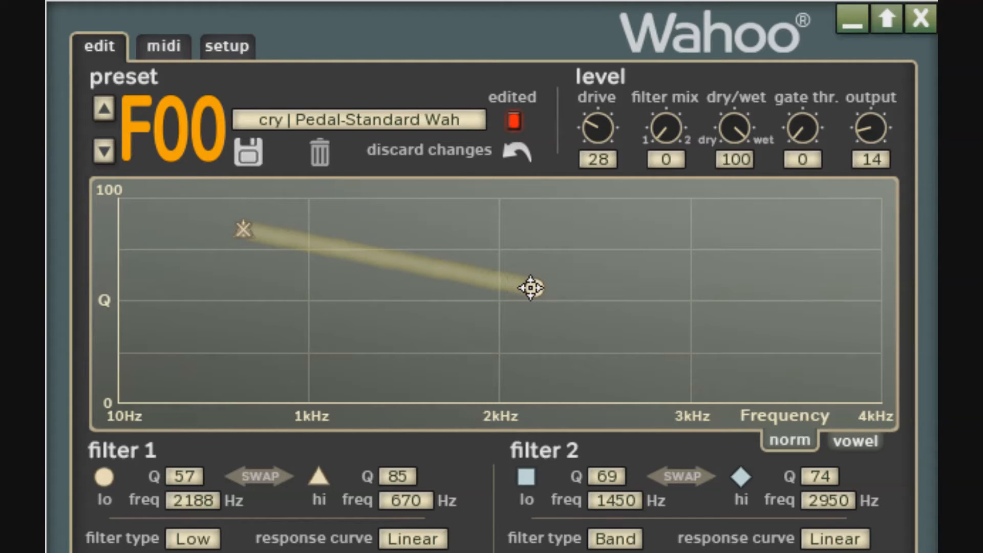
drag(531, 287, 508, 244)
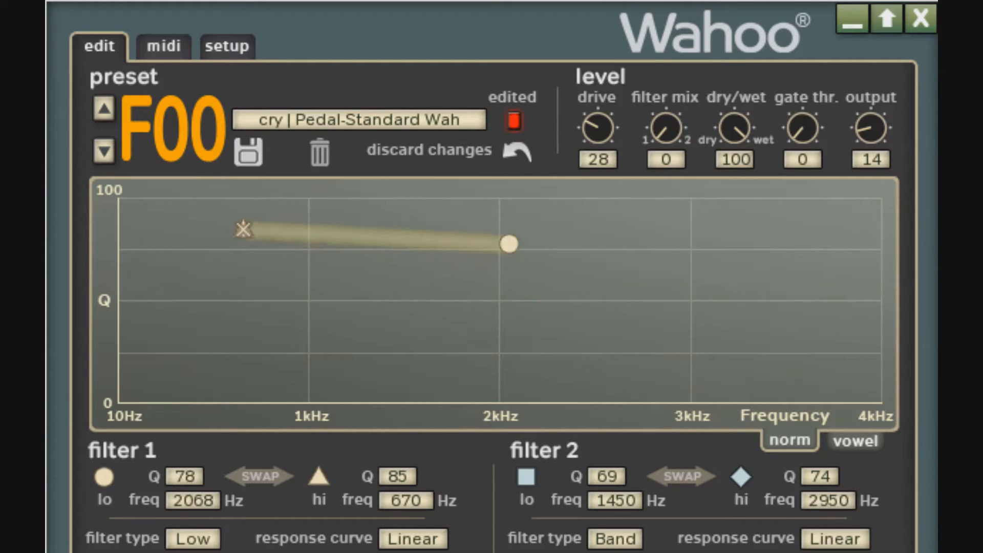
drag(219, 229, 219, 228)
Set filter 1's type to Band, its lo point to 1958 Hz at Q 64 and its hi point to 320 Hz at Q 7.
click(211, 538)
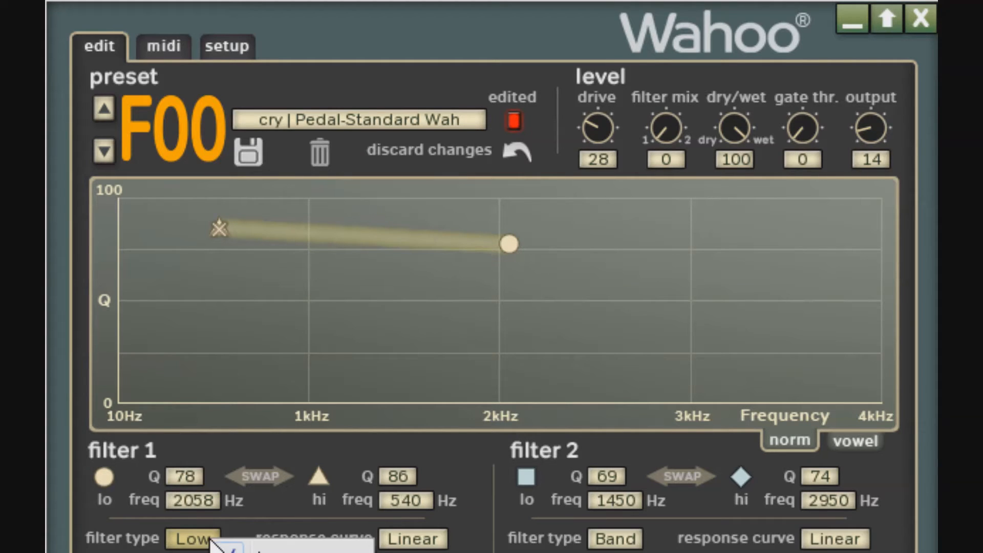
click(261, 552)
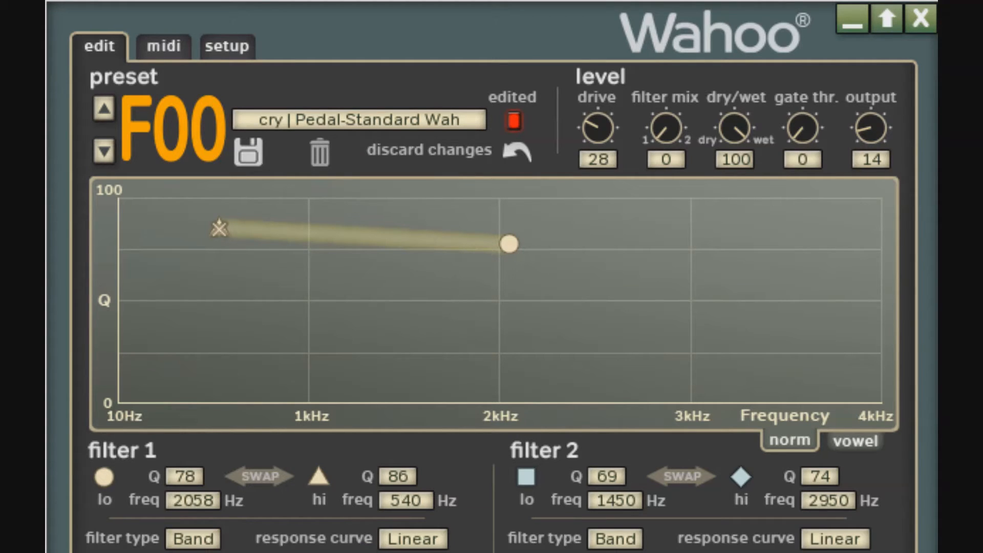
drag(509, 244, 490, 274)
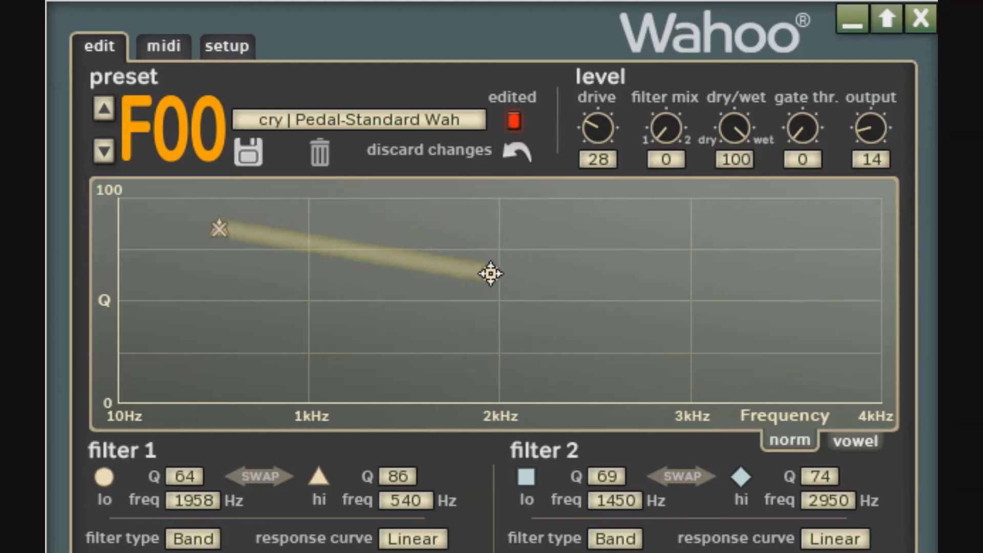
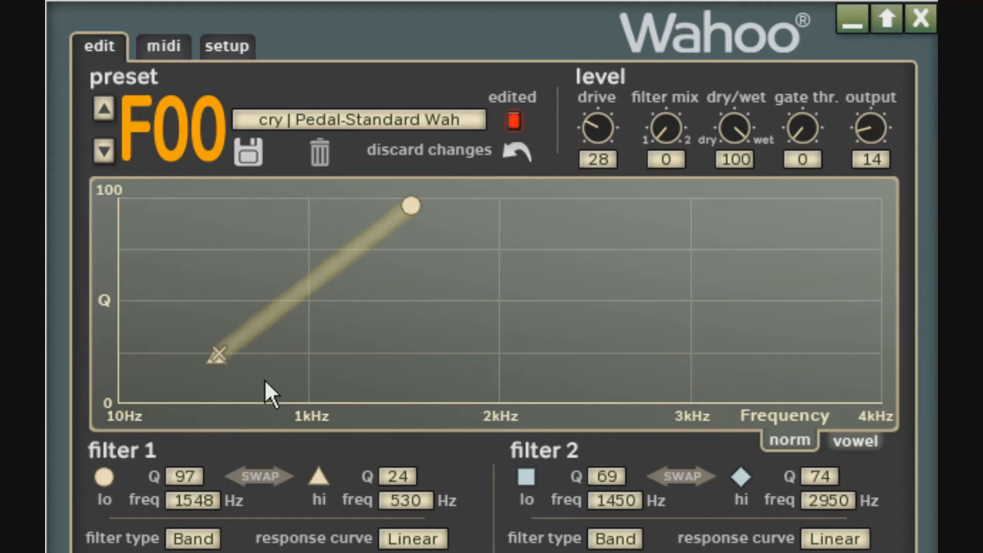
drag(219, 354, 172, 385)
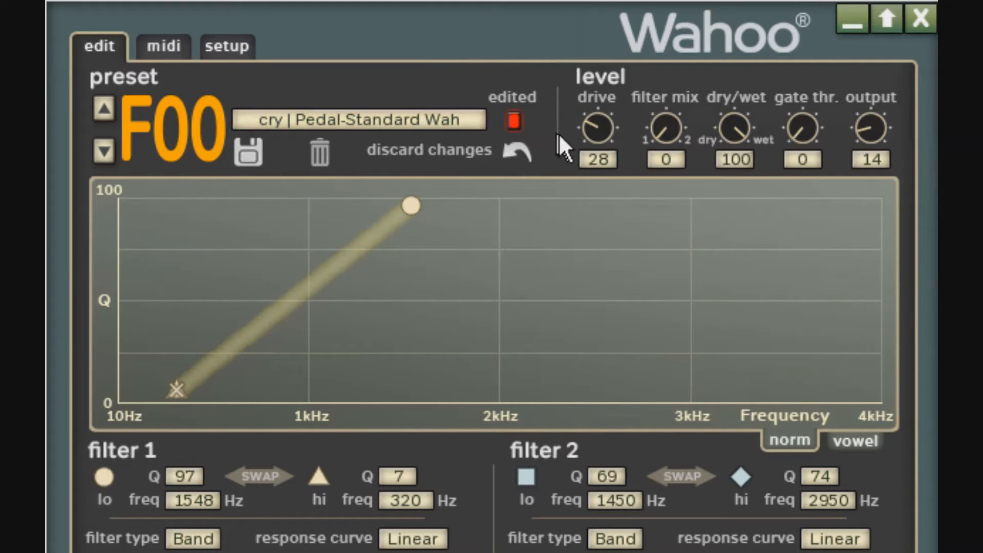
Load factory preset 42, Phr | LFO-Phasor A, from the LFO group and discard the edits to the current preset.
click(413, 122)
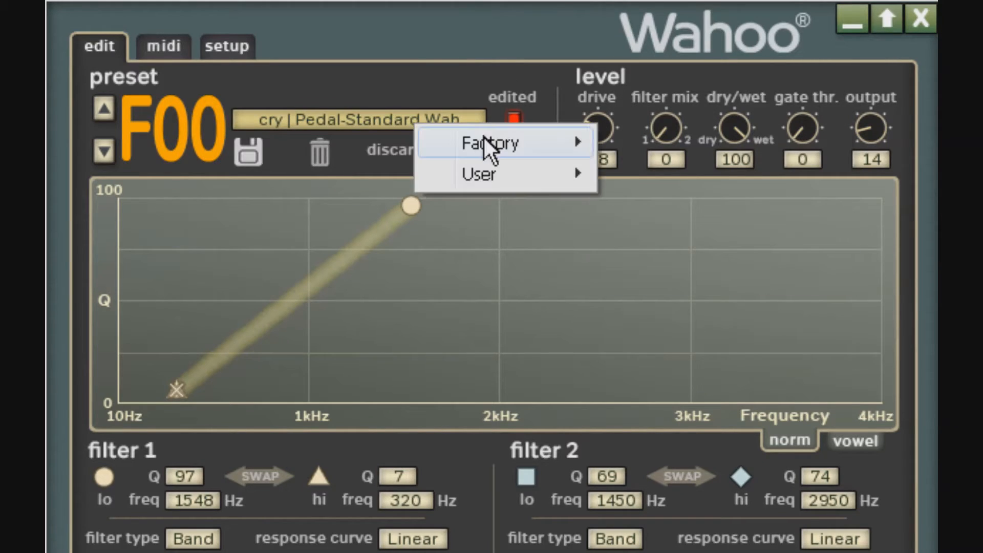
mouse_move(584, 144)
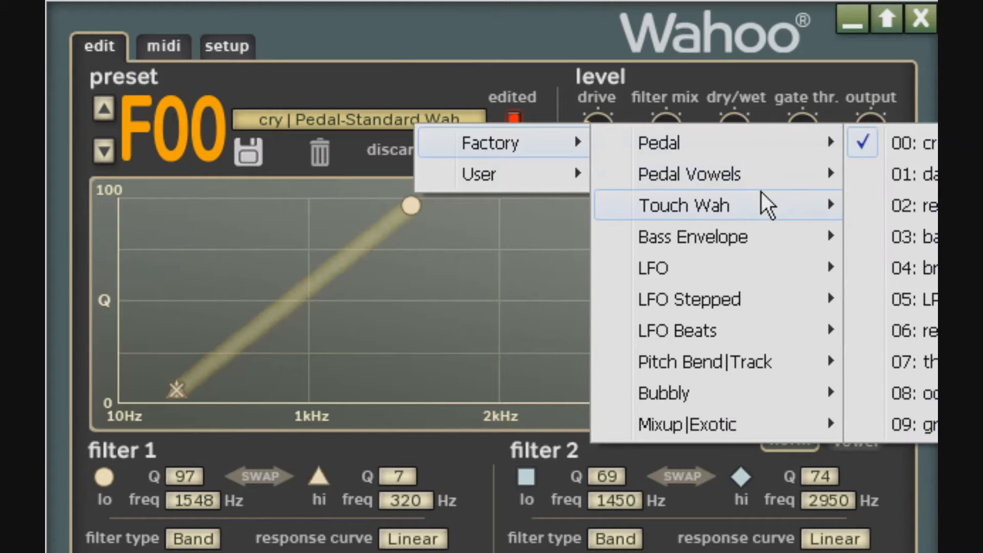
mouse_move(761, 193)
mouse_move(745, 276)
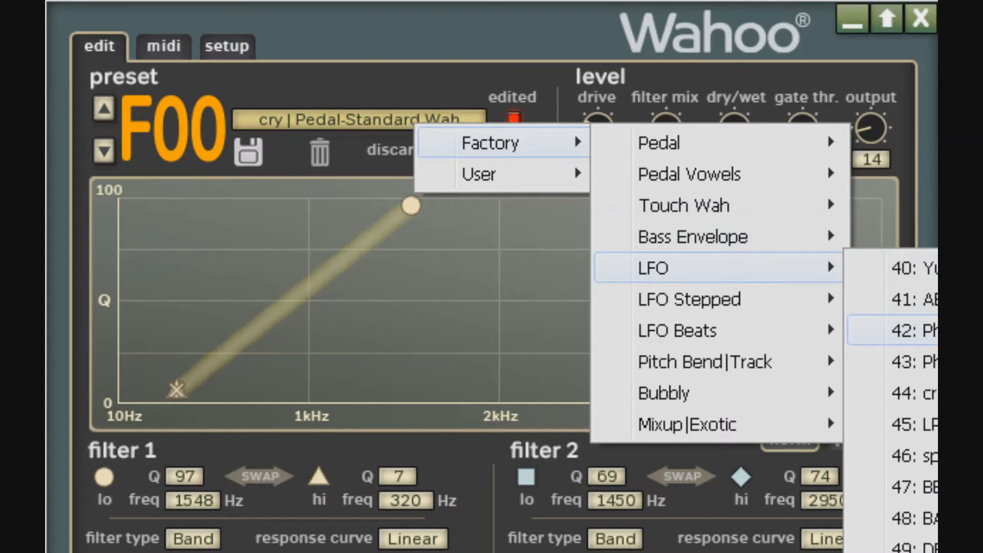
click(902, 331)
click(792, 208)
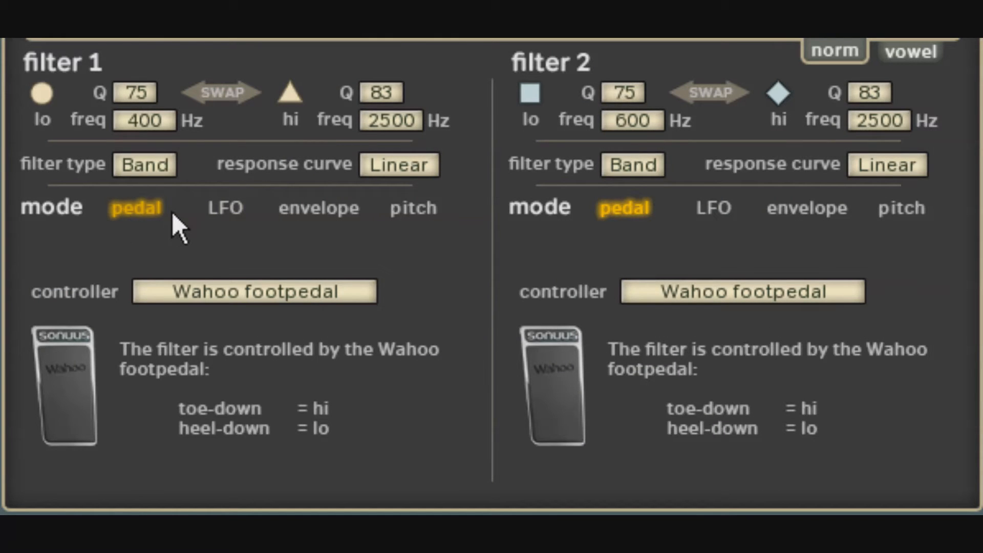
Switch both filters to LFO mode and try LFO steps of 4 on filter 1 and 3 on filter 2, lowering filter 1's again.
click(225, 219)
click(705, 217)
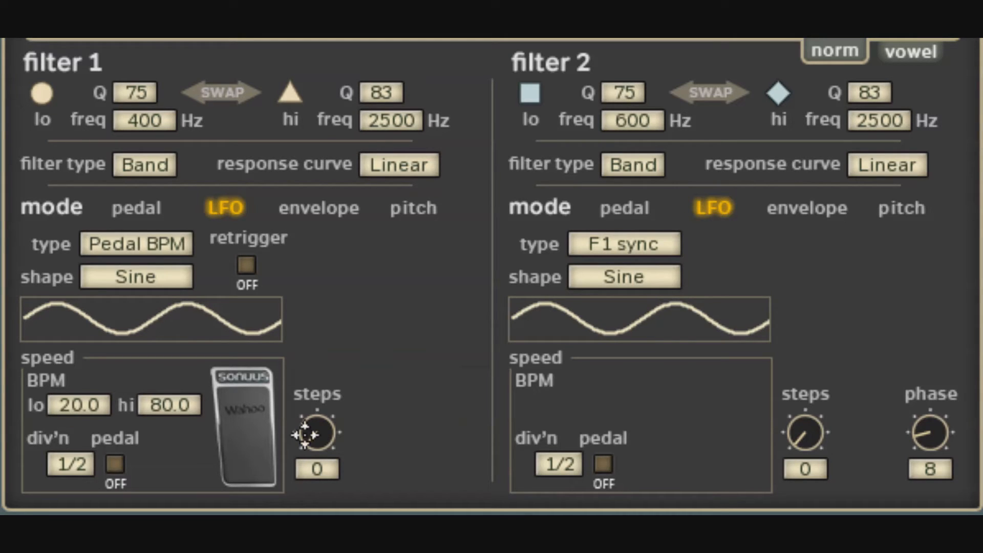
drag(314, 438, 314, 424)
scroll(325, 442, up, 1)
scroll(806, 432, up, 3)
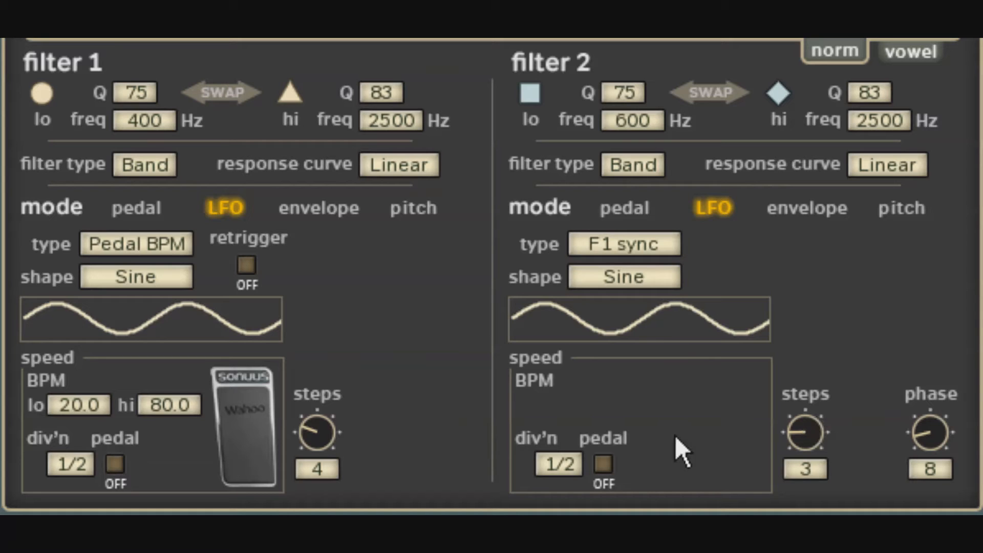
drag(308, 432, 307, 464)
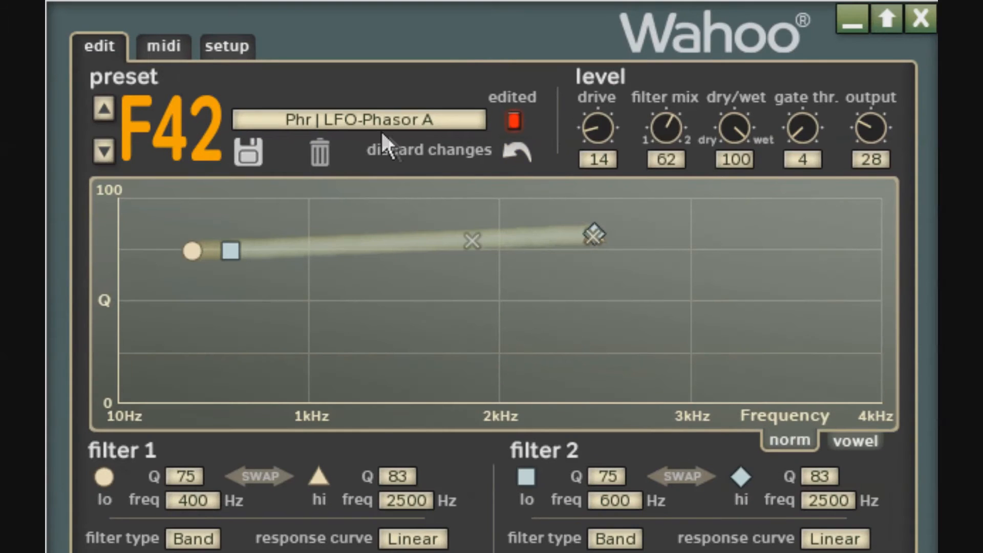
Load factory preset 50, HAp | LFO step-Happy, from the LFO Stepped group and discard the edits to the current preset.
click(377, 128)
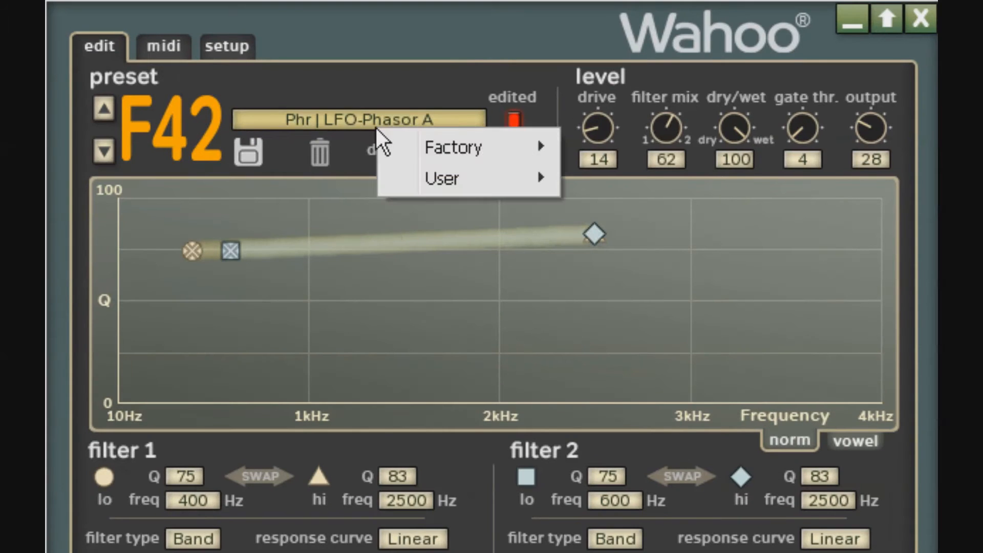
mouse_move(453, 147)
mouse_move(795, 307)
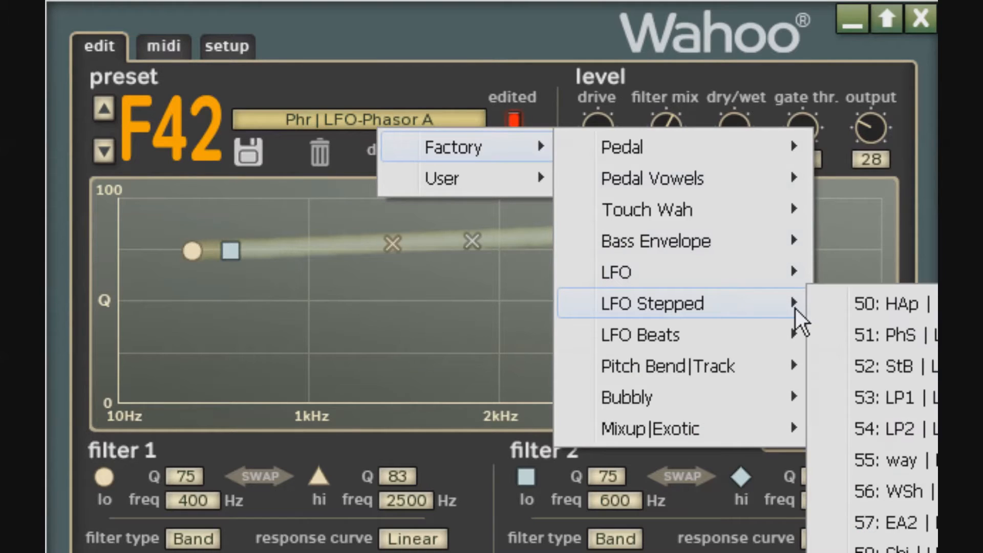
click(881, 303)
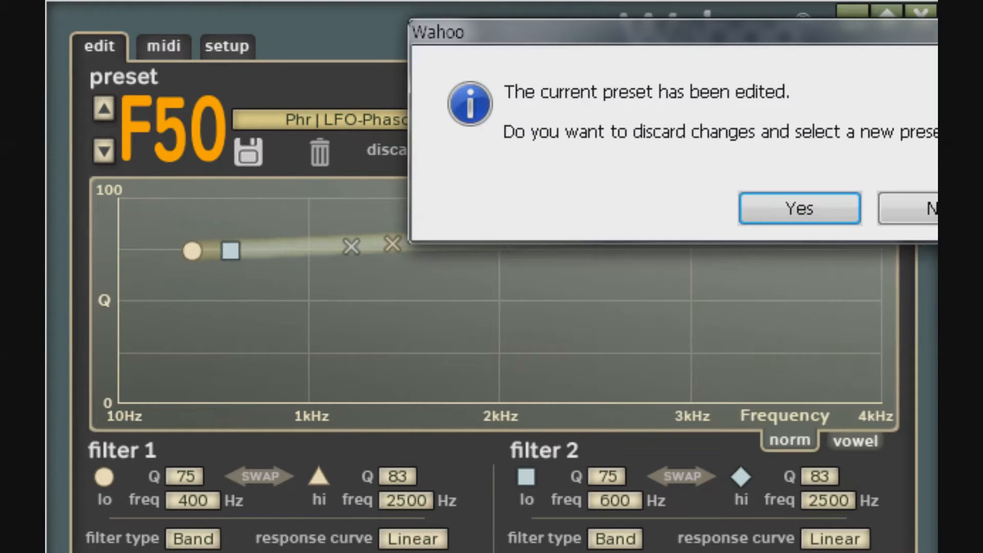
click(759, 212)
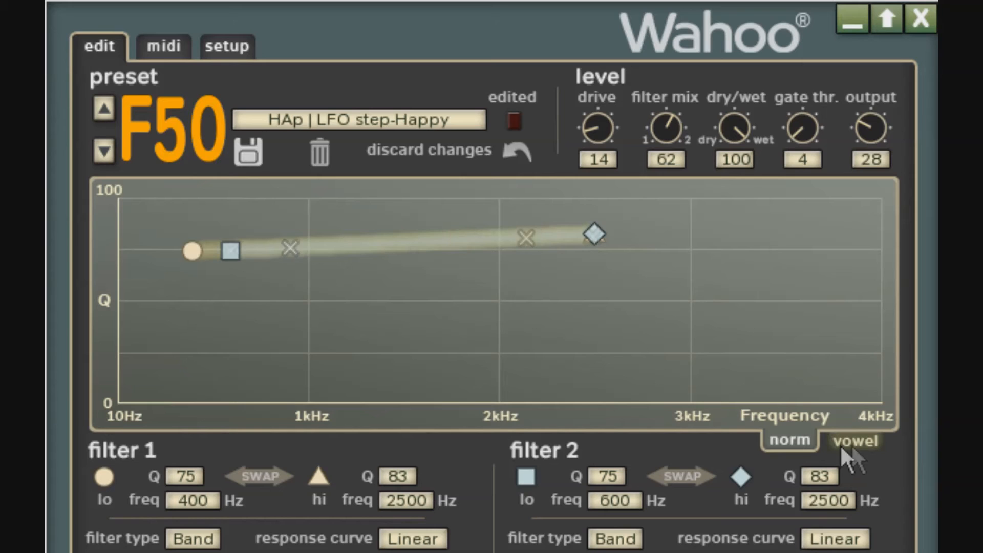
Examine the vowel map, return to the normal frequency graph, and view filter 1's available LFO types without changing the selection.
click(852, 444)
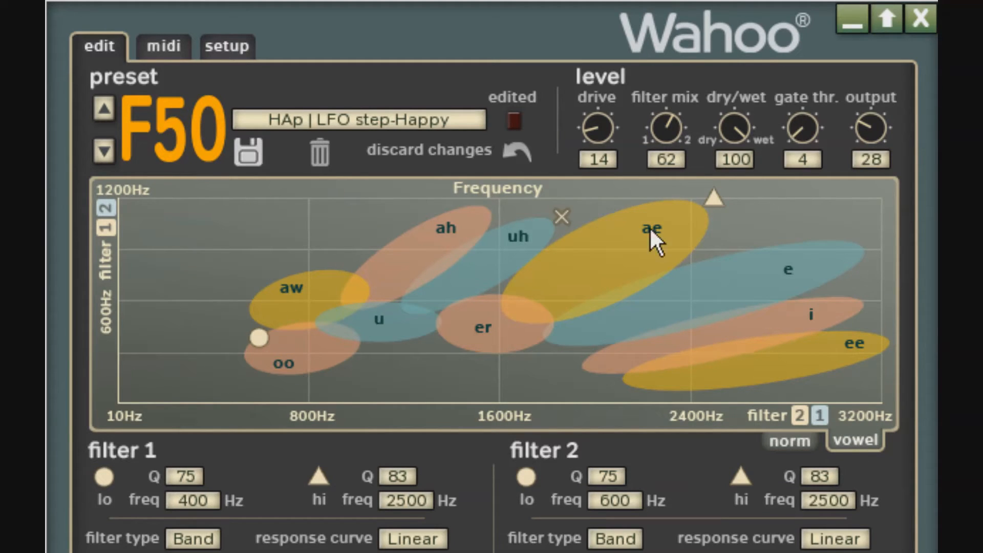
click(801, 444)
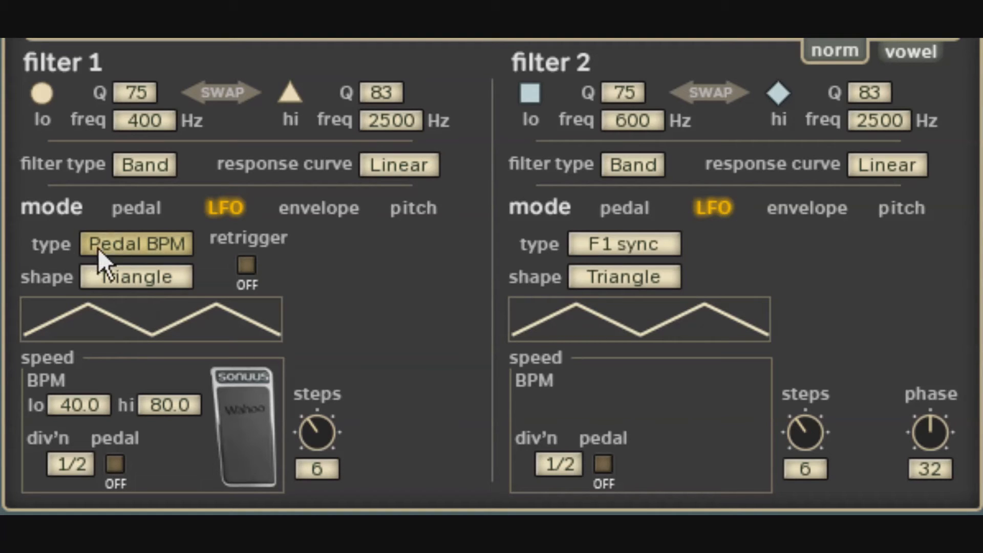
click(126, 248)
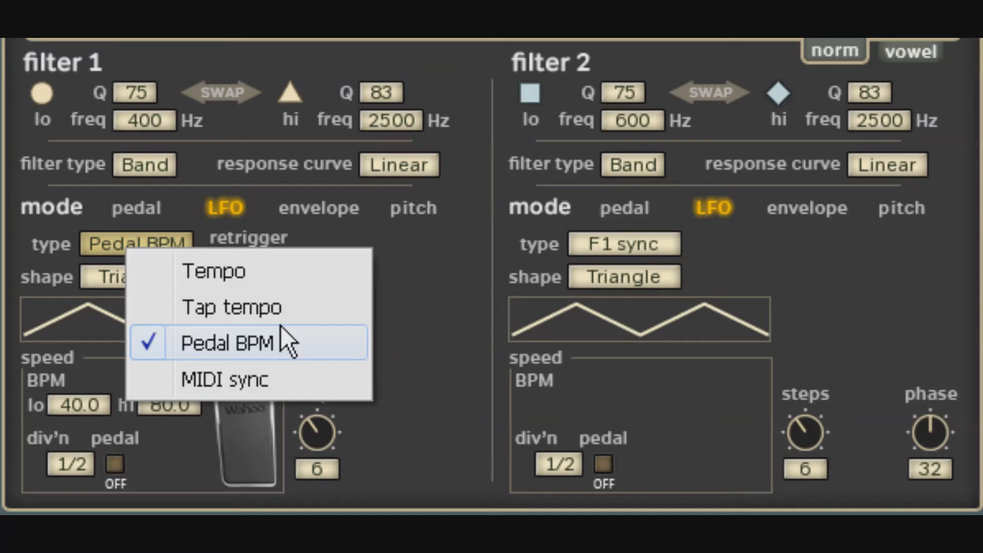
click(422, 275)
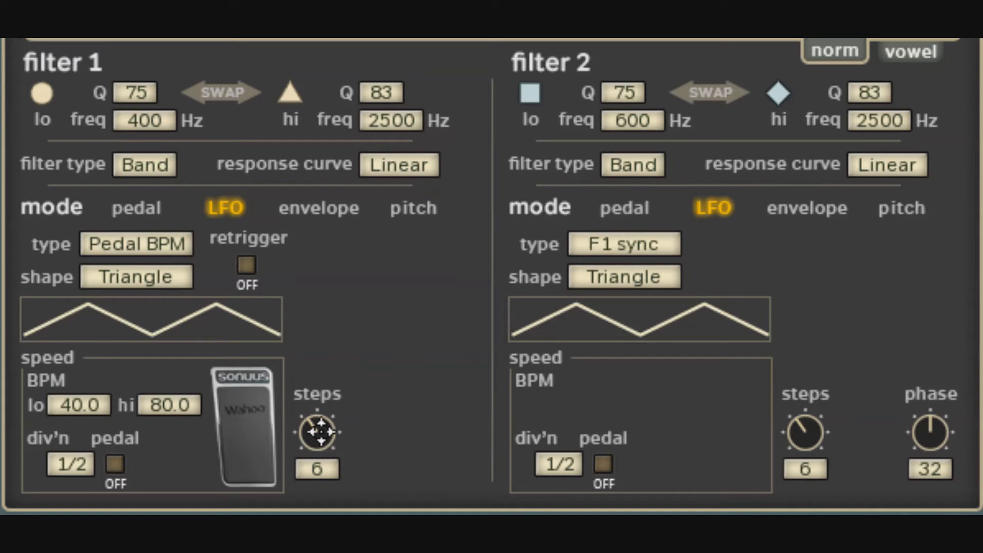
Set the LFO steps of both filters to 0 and turn on pedal control of filter 1's tempo division.
scroll(317, 431, down, 6)
scroll(806, 429, down, 6)
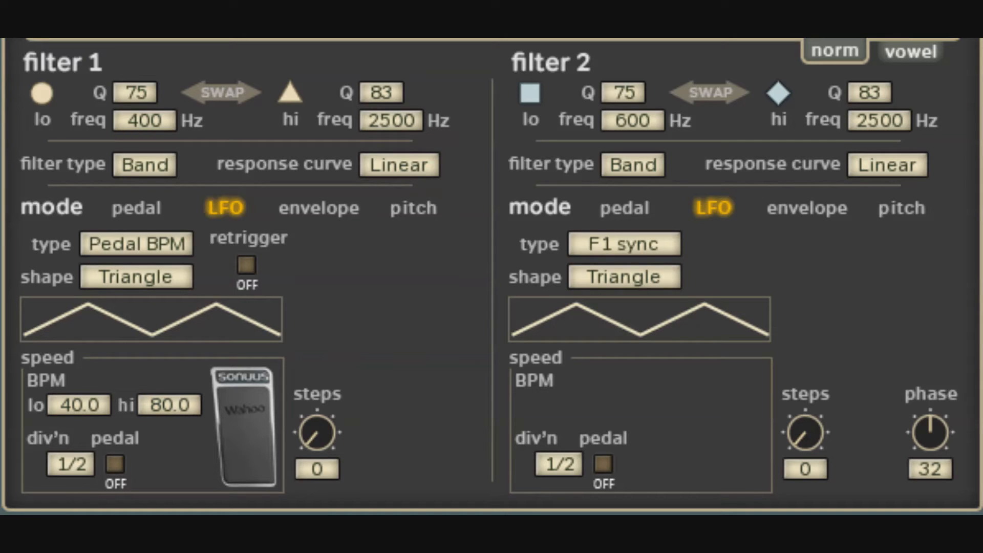
click(117, 464)
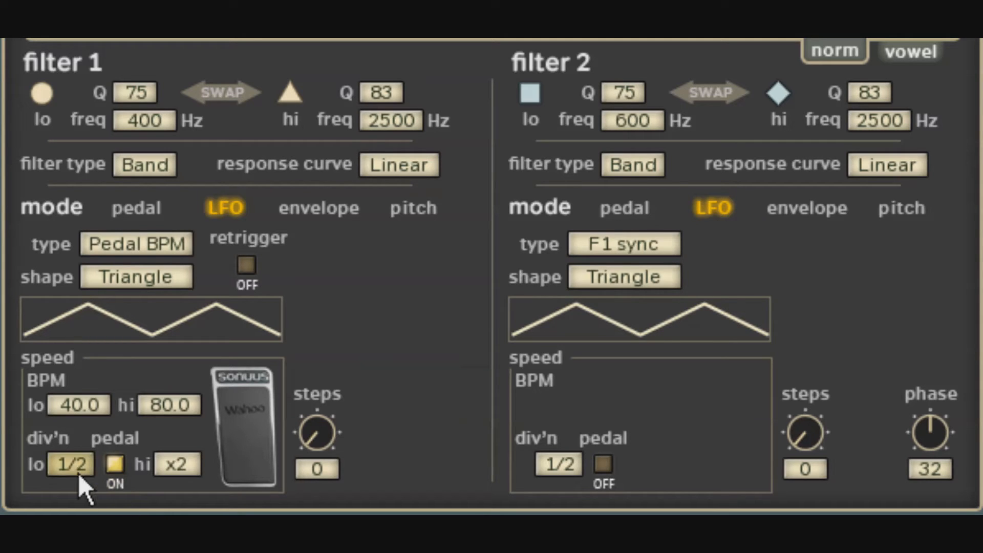
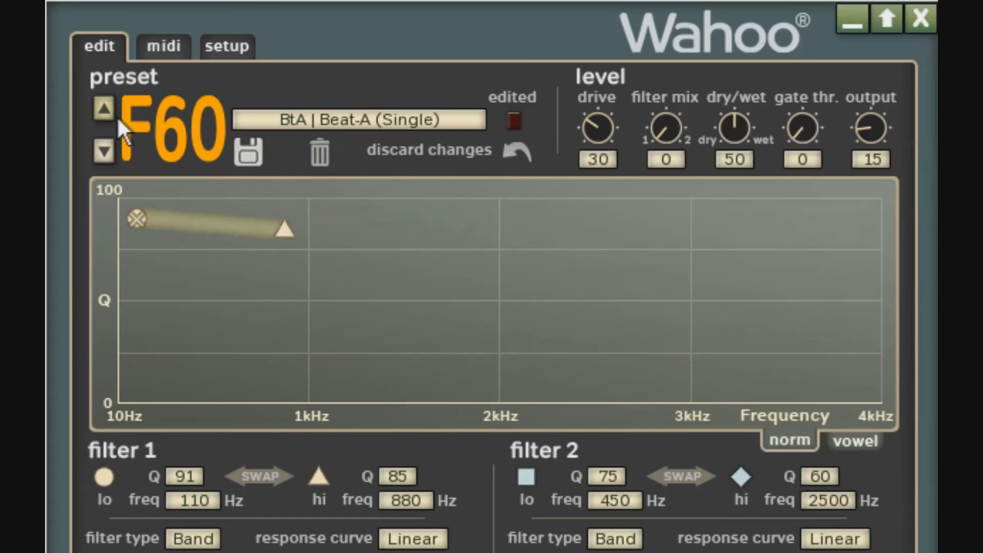
Advance through the factory beat presets from F60 to F63, BtD | Beat-D (Funk Env).
click(109, 103)
click(109, 103)
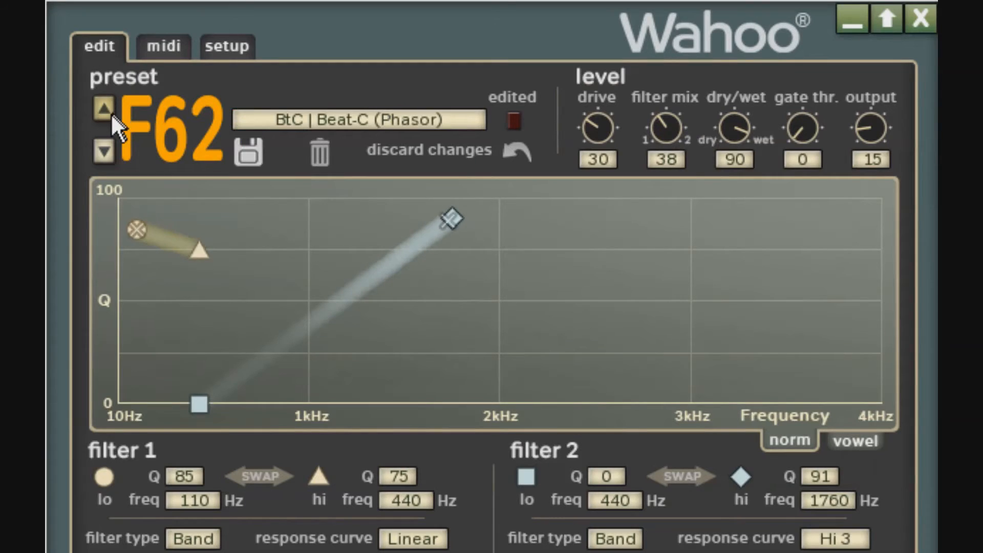
click(110, 115)
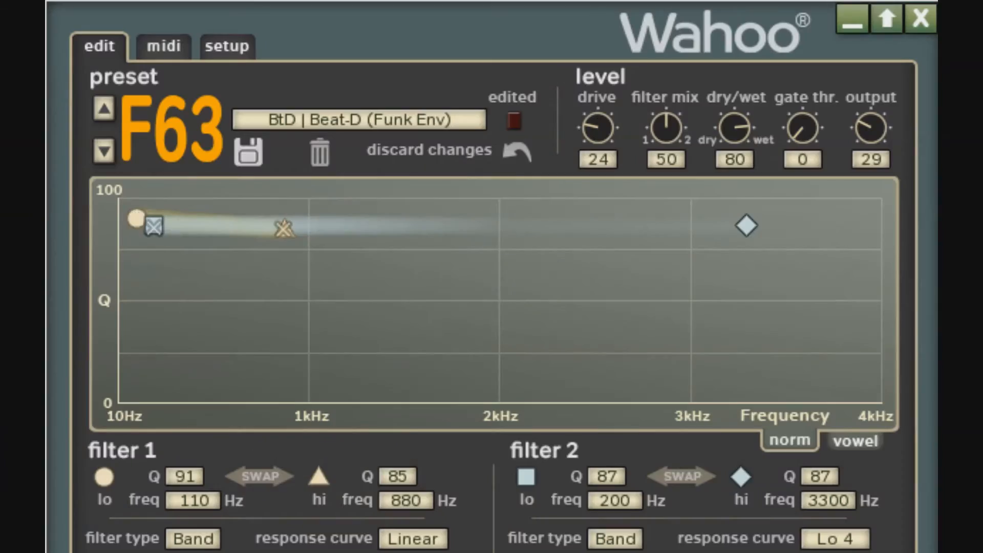
Load factory preset 56, WSh | LFO step-Wash Machin, from the LFO Stepped group.
click(359, 122)
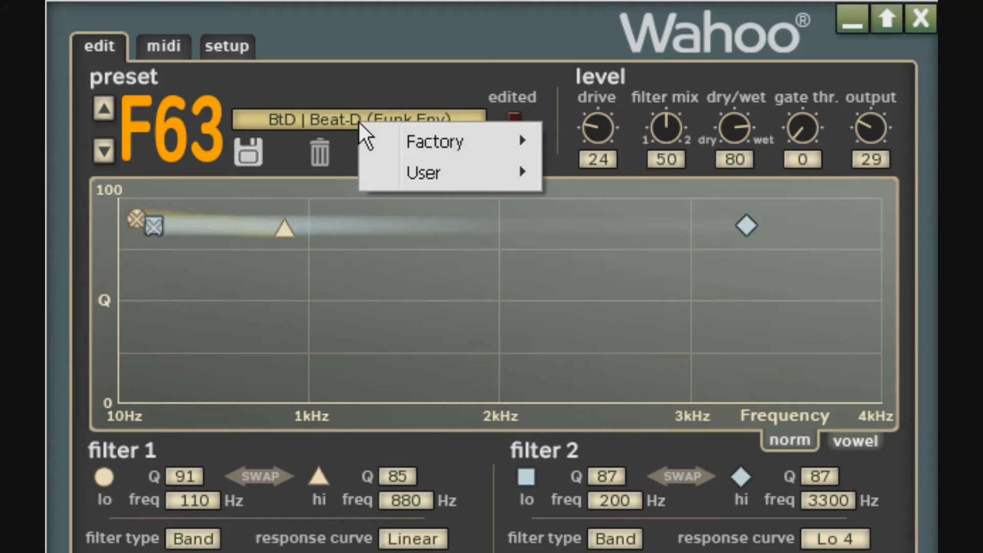
mouse_move(453, 131)
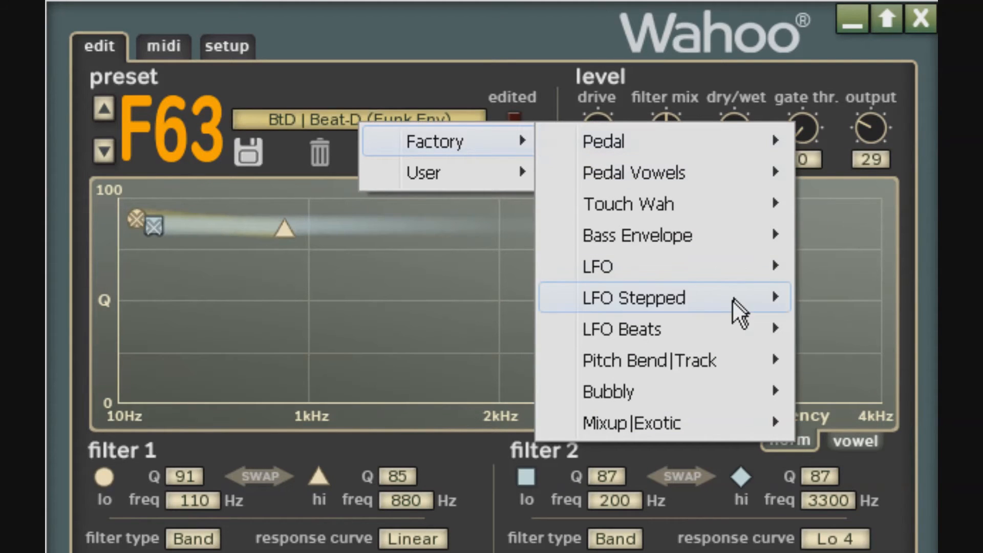
mouse_move(733, 302)
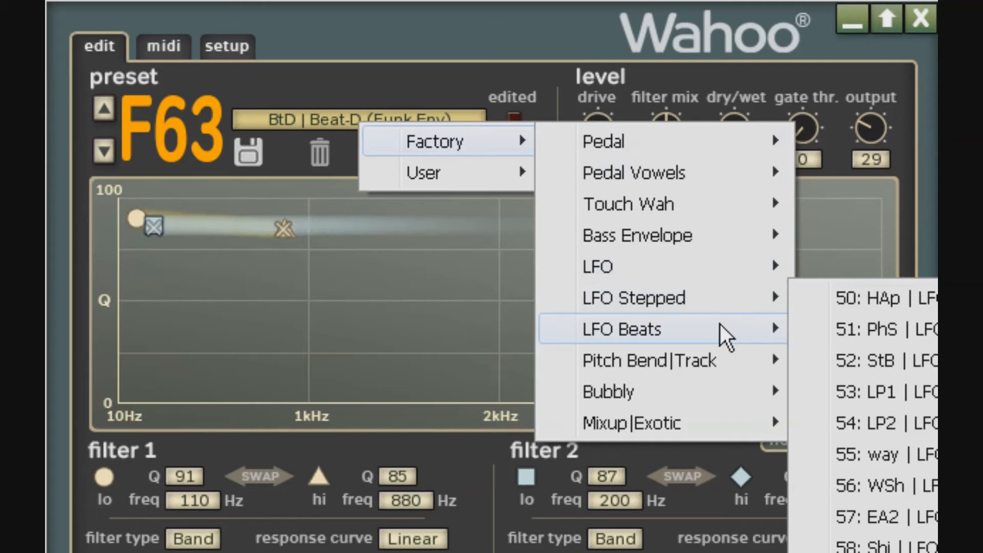
mouse_move(693, 276)
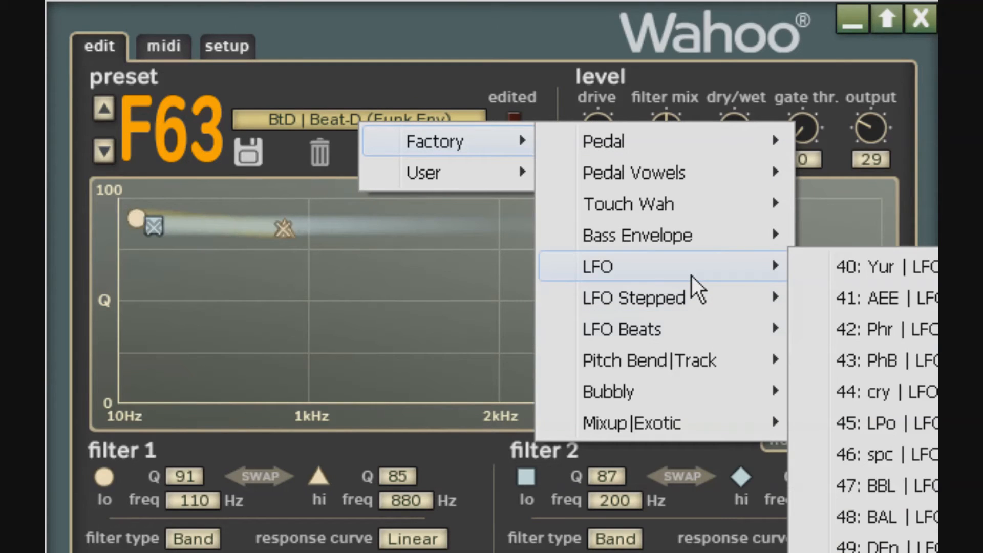
mouse_move(757, 307)
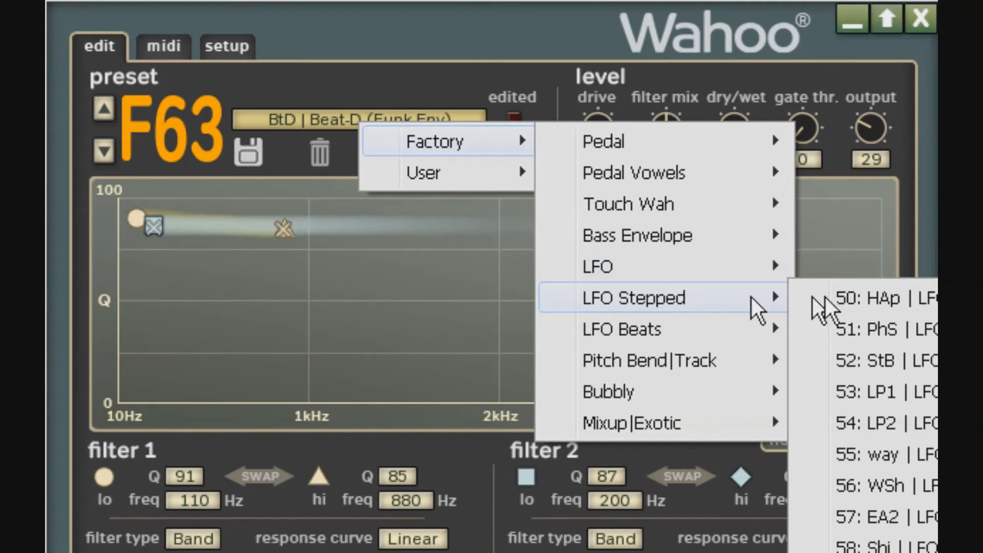
click(870, 485)
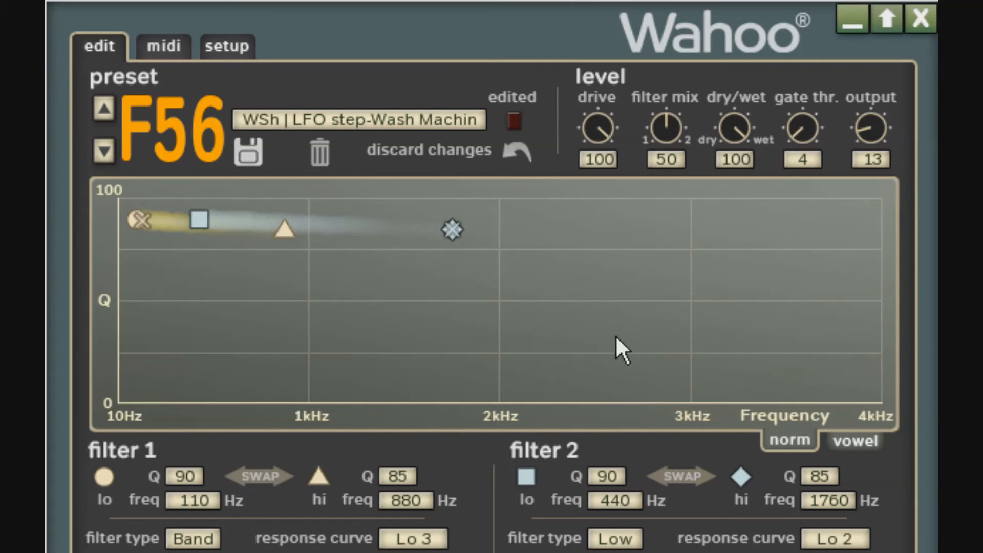
Load factory preset 72, Pb3, from the Pitch Bend|Track group.
click(334, 118)
mouse_move(460, 130)
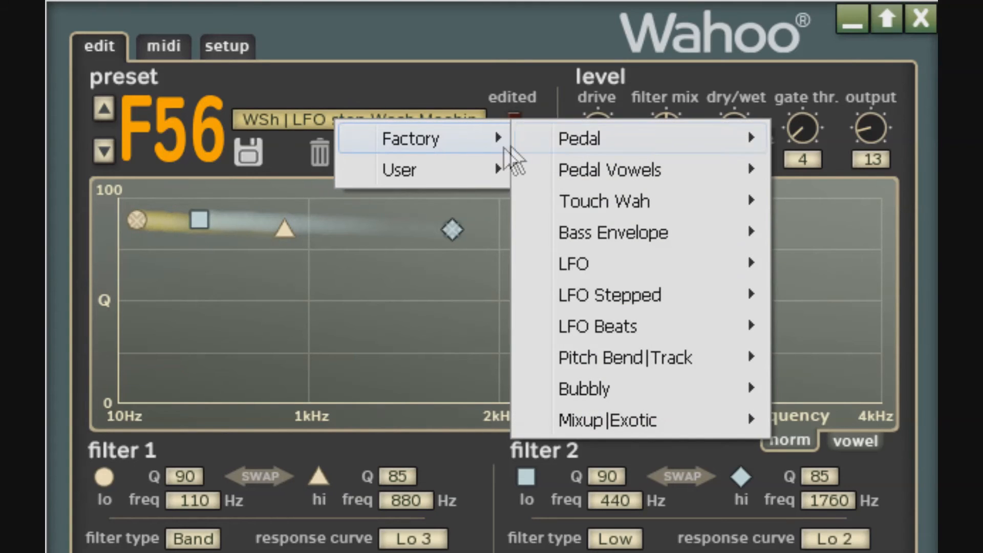
mouse_move(650, 321)
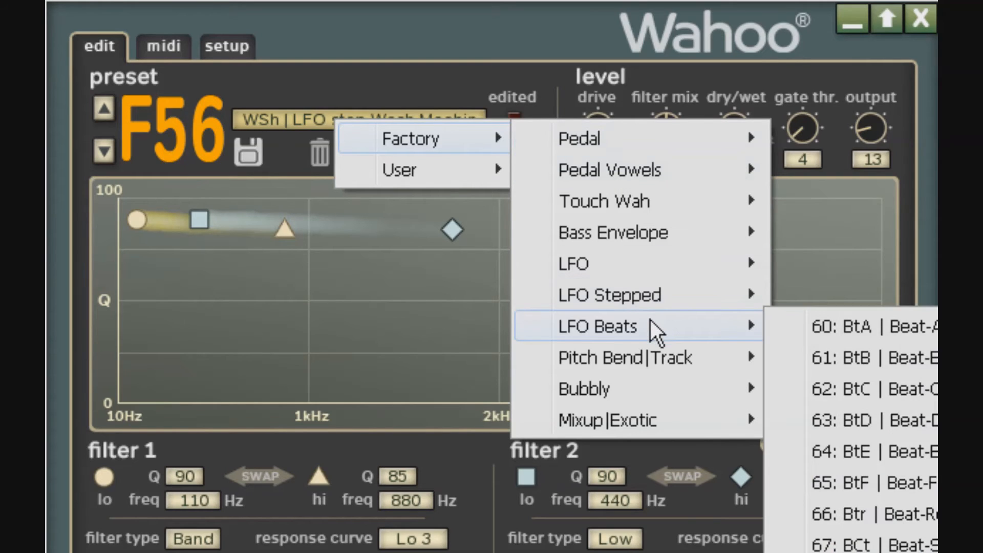
mouse_move(662, 357)
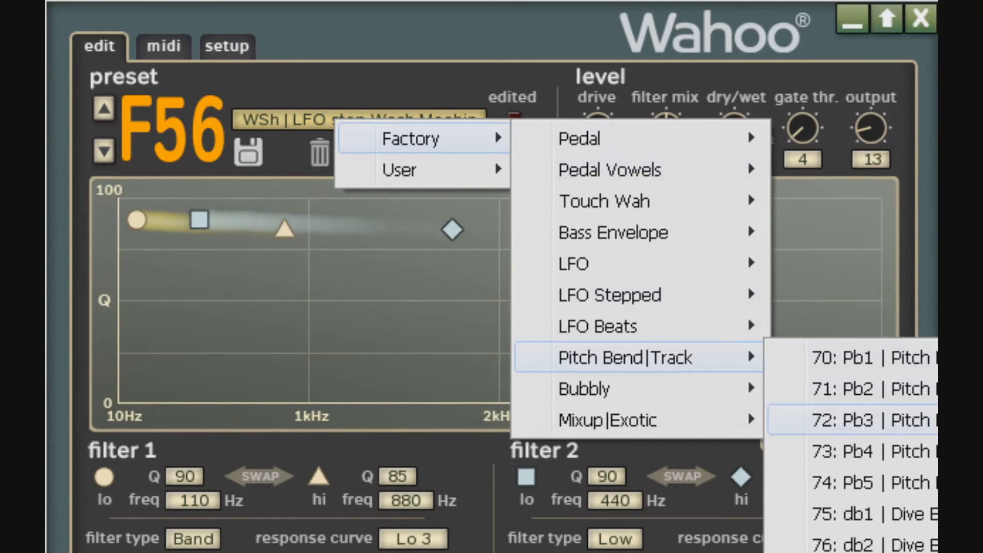
click(871, 420)
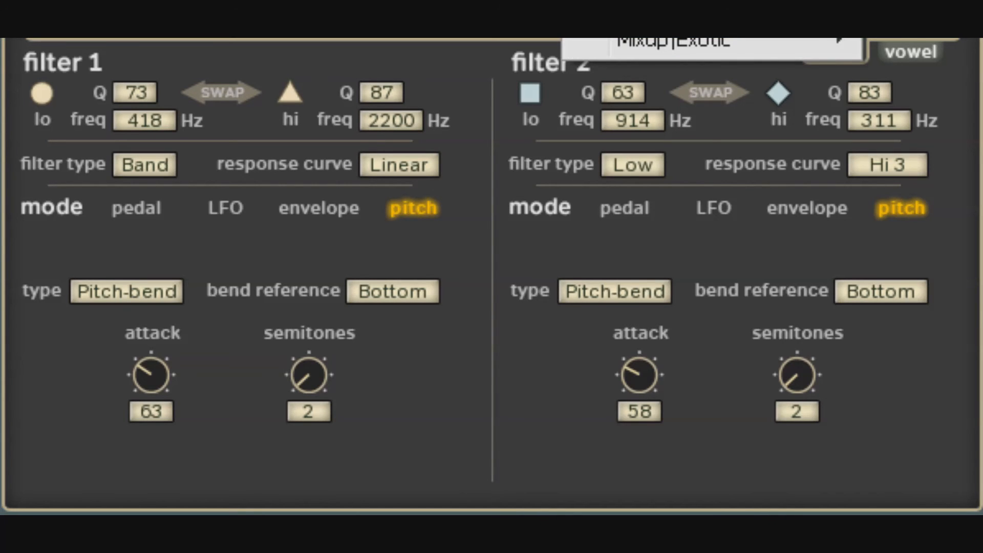
Load factory preset 78, Tr1, from the Pitch Bend|Track group.
click(943, 256)
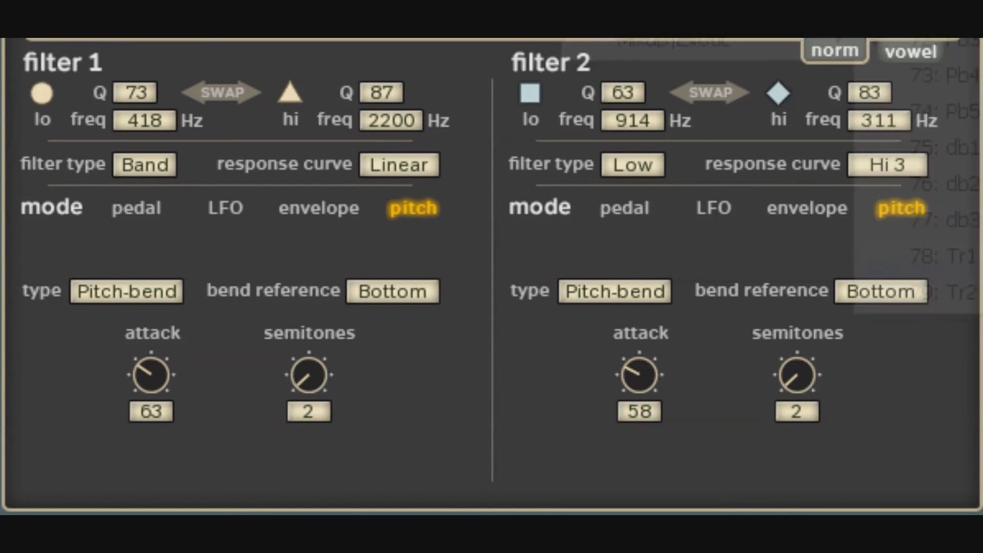